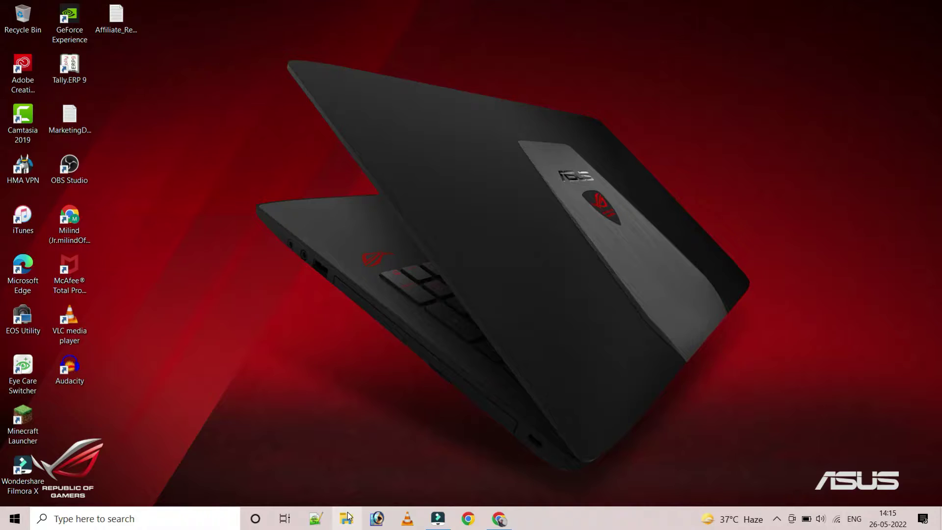
Open the TT (D:) drive in File Explorer to show its contents.
{"action": "left_click", "coordinate": [346, 516]}
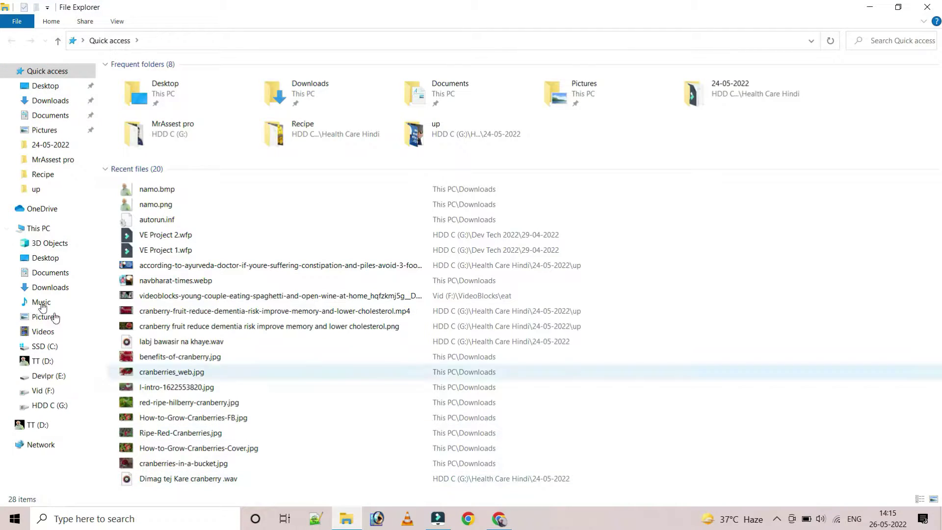
{"action": "left_click", "coordinate": [39, 228]}
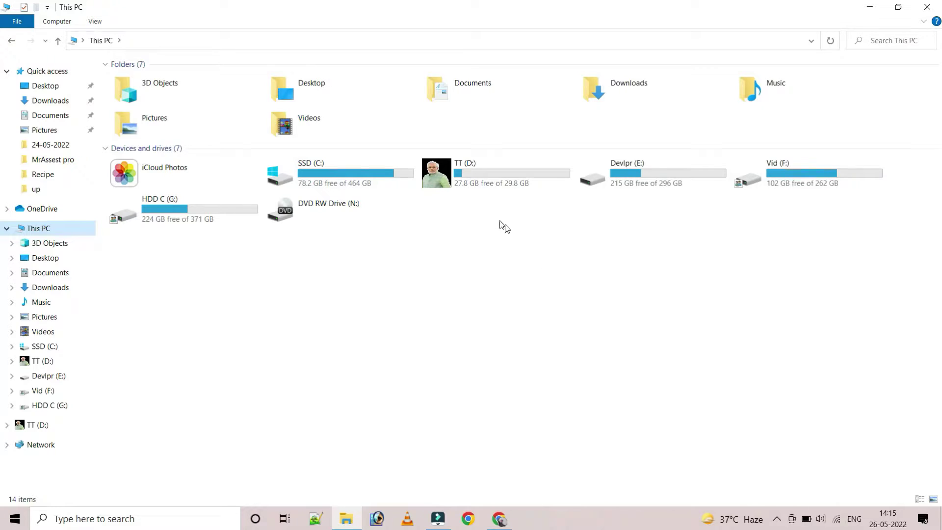
{"action": "left_click", "coordinate": [464, 180]}
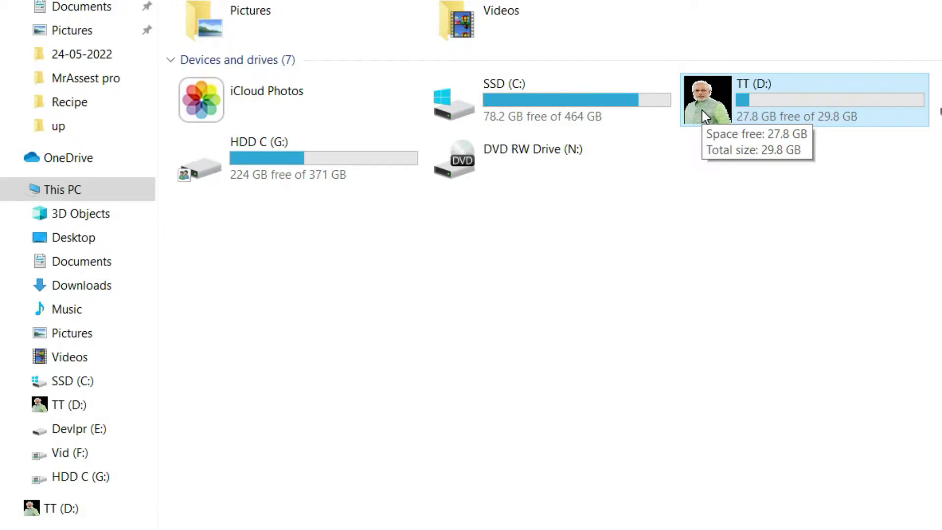
{"action": "left_click", "coordinate": [782, 249]}
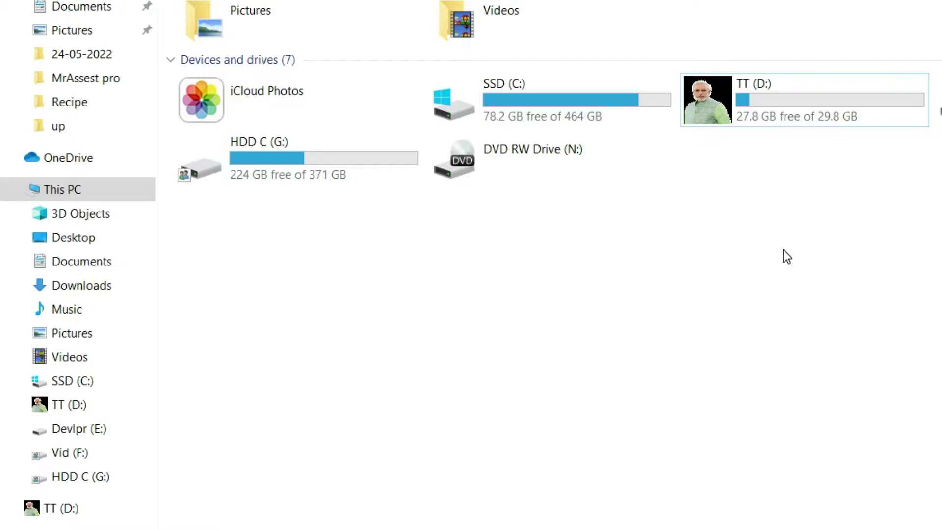
{"action": "left_click", "coordinate": [66, 509]}
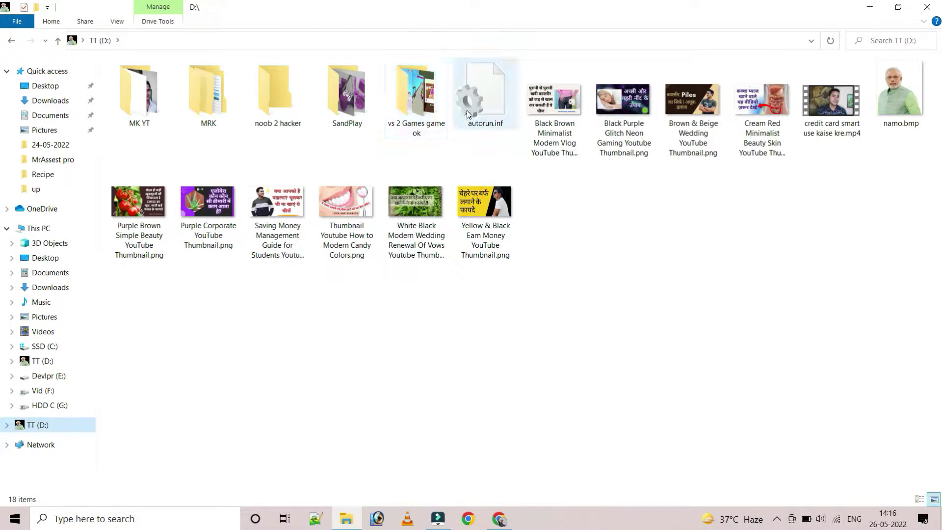
Permanently delete autorun.inf and namo.bmp from the TT (D:) drive, and minimize the File Explorer window.
{"action": "left_click", "coordinate": [468, 114]}
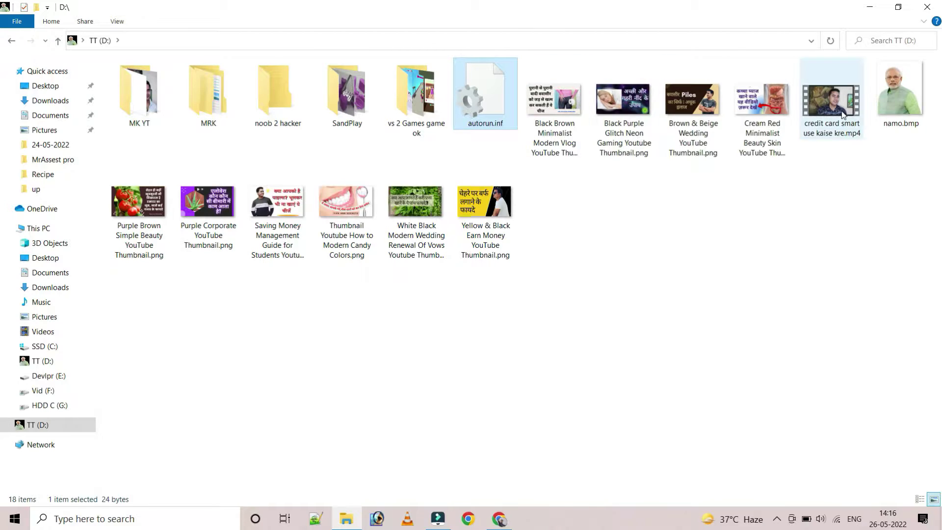
{"action": "left_click", "coordinate": [884, 107], "text": "ctrl"}
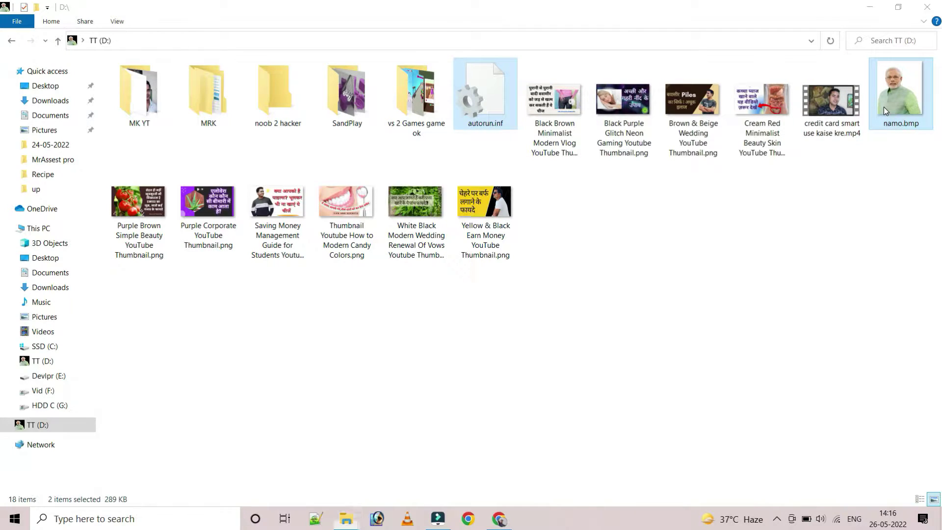
{"action": "key", "text": "shift+Delete"}
{"action": "key", "text": "Return"}
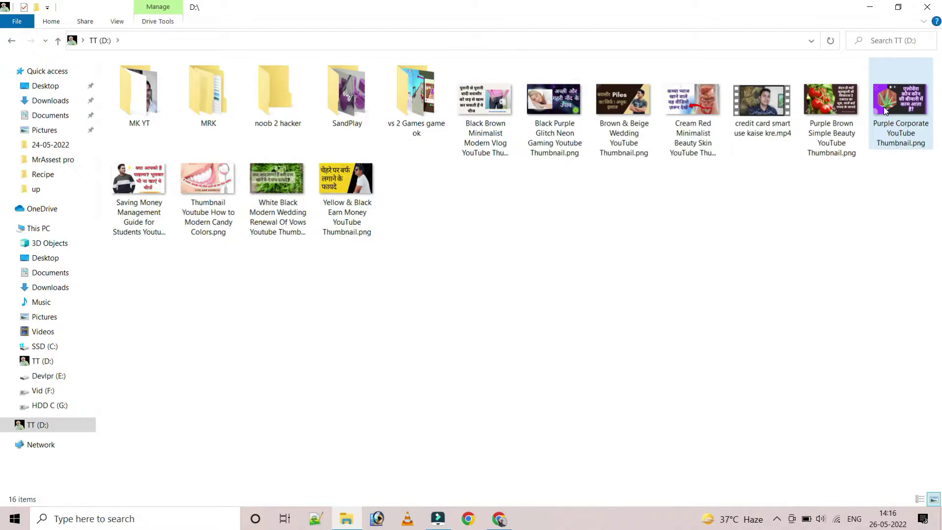
{"action": "left_click", "coordinate": [877, 12]}
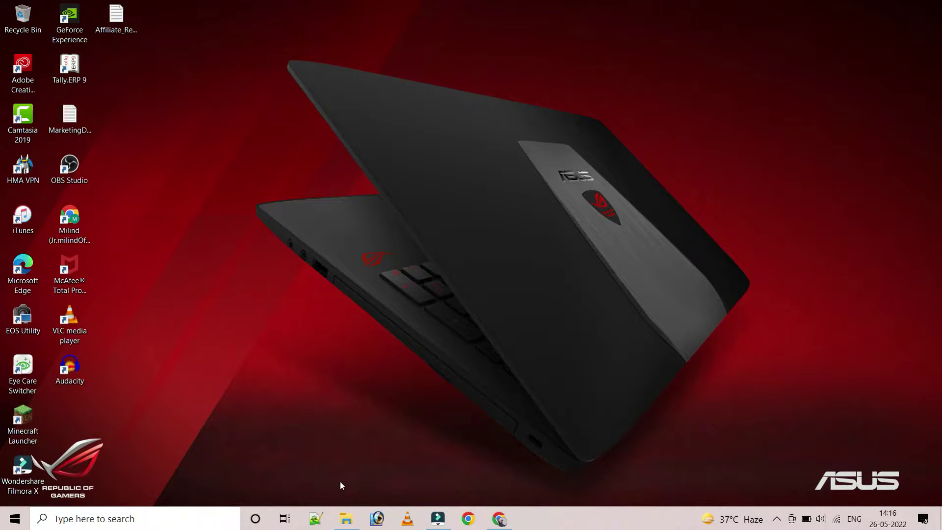
Find Paint through the Windows search and launch it.
{"action": "left_click", "coordinate": [208, 521]}
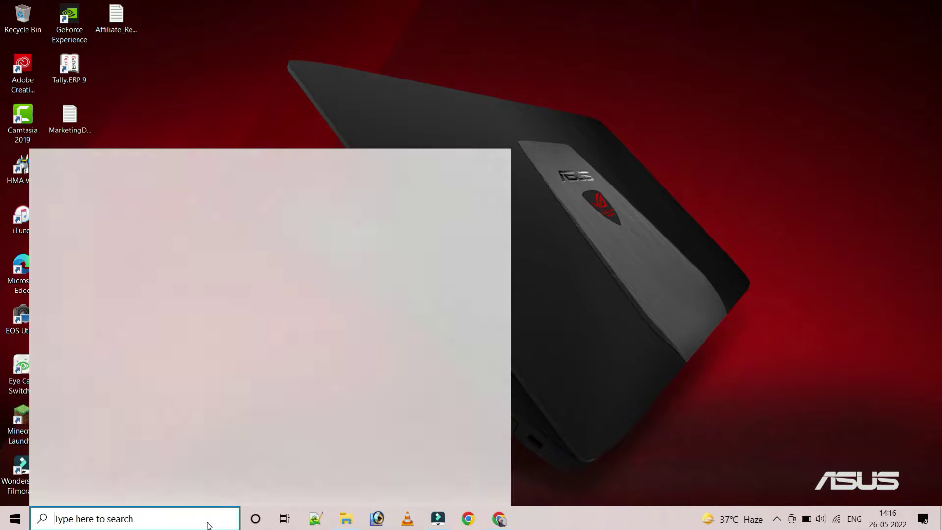
{"action": "type", "text": "paint"}
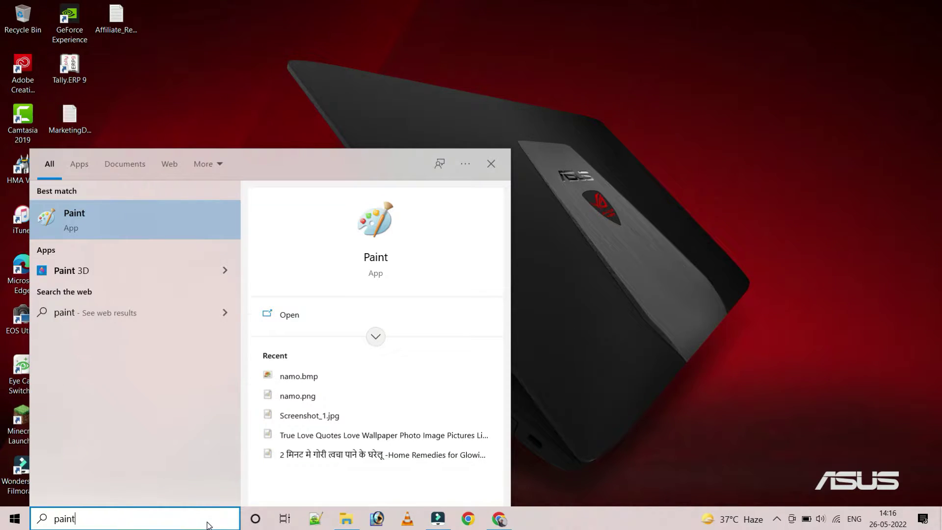
{"action": "left_click", "coordinate": [81, 229]}
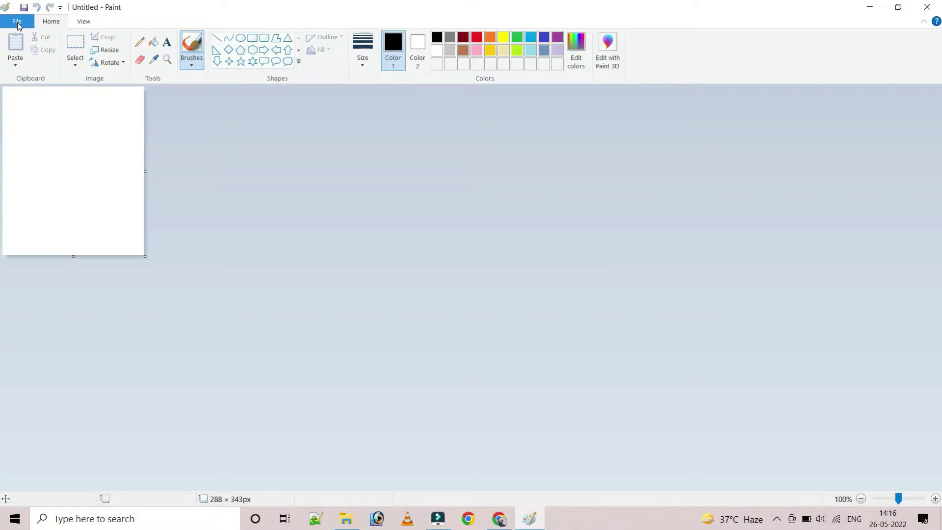
Open the picture photo.jpg from the Downloads folder.
{"action": "left_click", "coordinate": [18, 23]}
{"action": "left_click", "coordinate": [35, 68]}
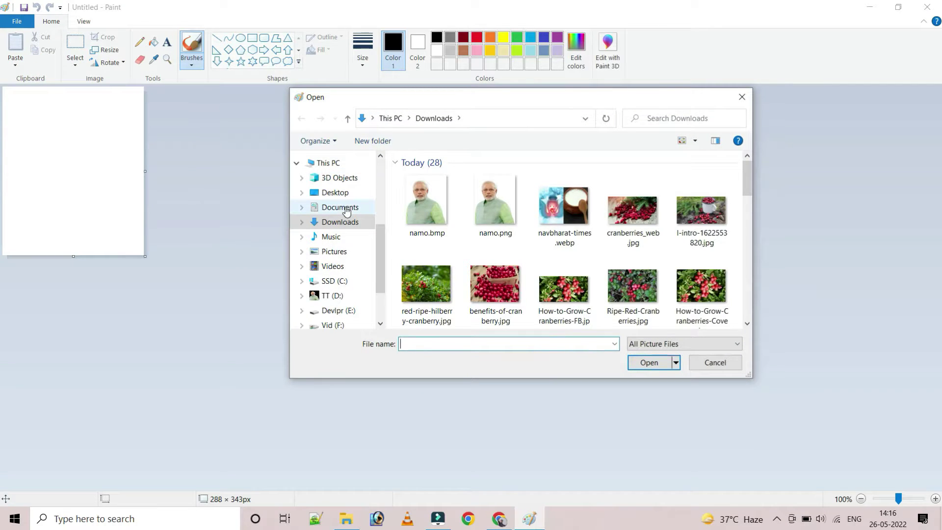
{"action": "left_click", "coordinate": [345, 222]}
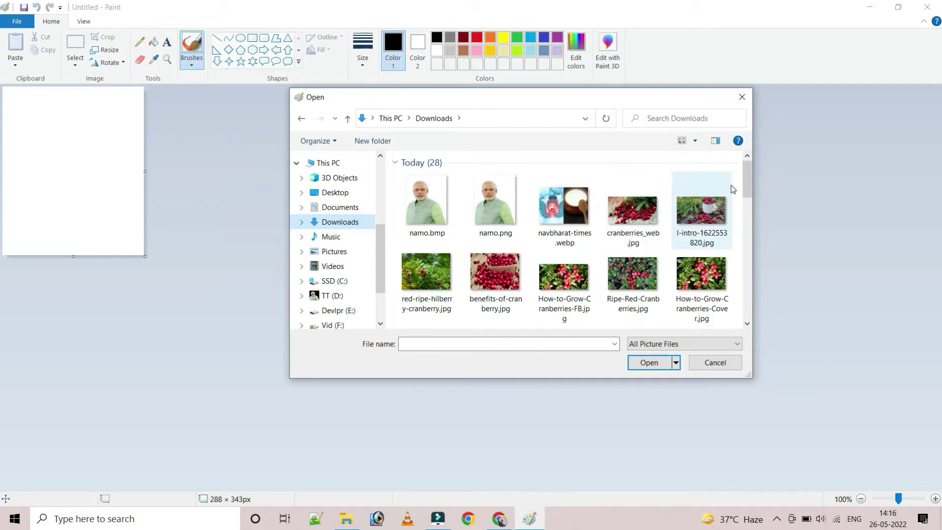
{"action": "left_click_drag", "start_coordinate": [747, 187], "coordinate": [761, 321]}
{"action": "double_click", "coordinate": [426, 262]}
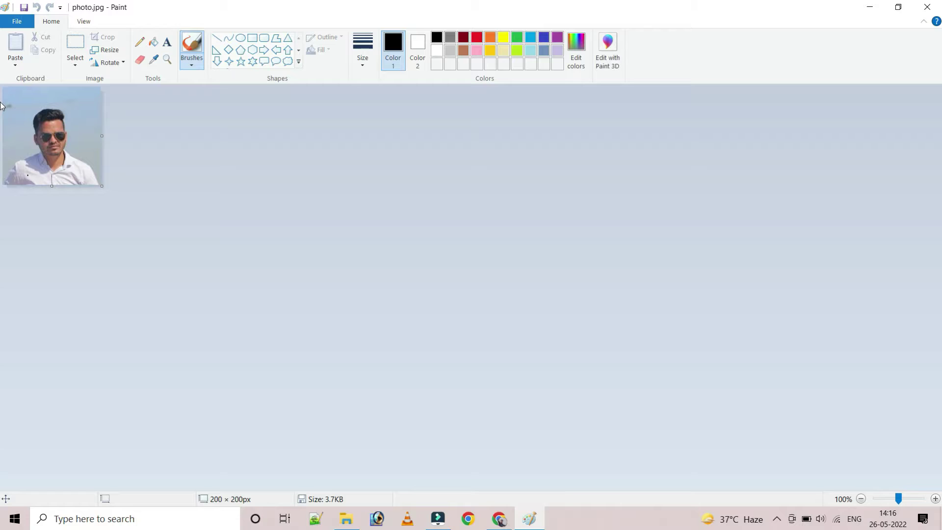
Save a copy of the picture in Downloads as the 24-bit Bitmap photo.bmp, and close Paint.
{"action": "left_click", "coordinate": [18, 21]}
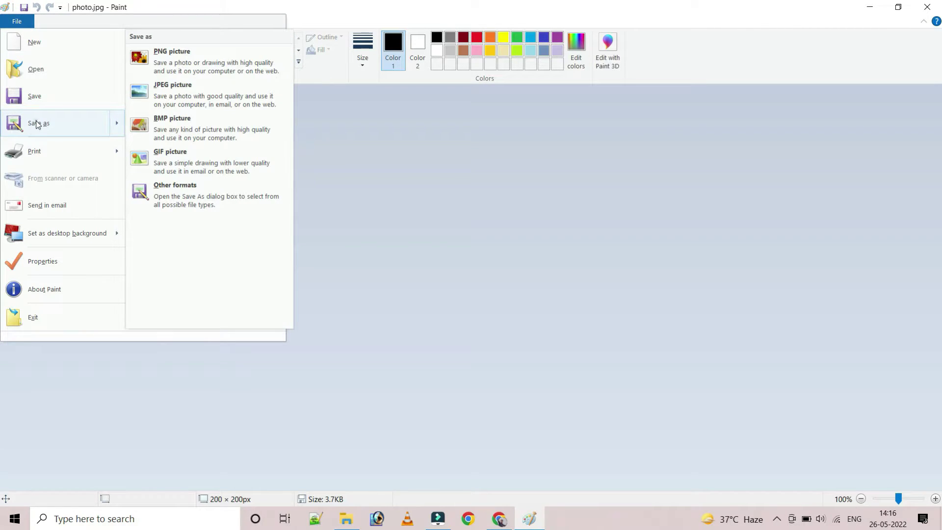
{"action": "left_click", "coordinate": [36, 121]}
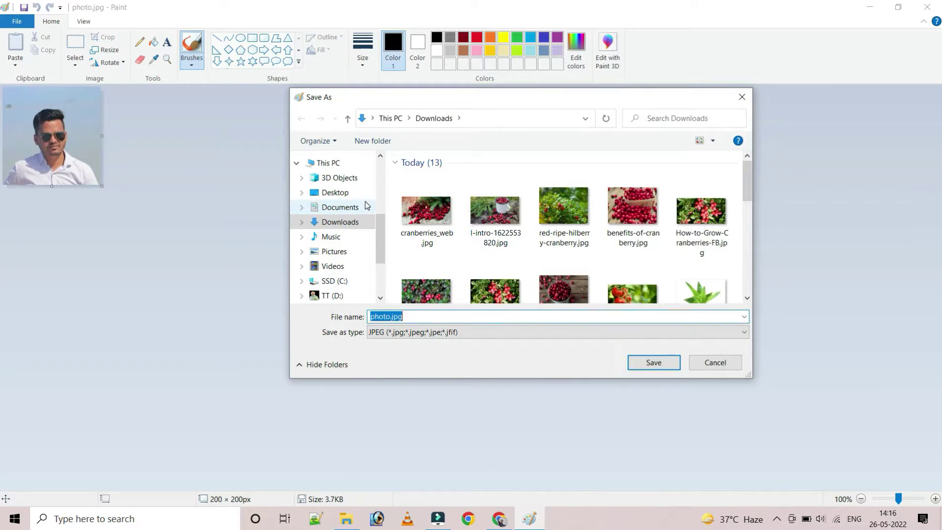
{"action": "left_click", "coordinate": [350, 221]}
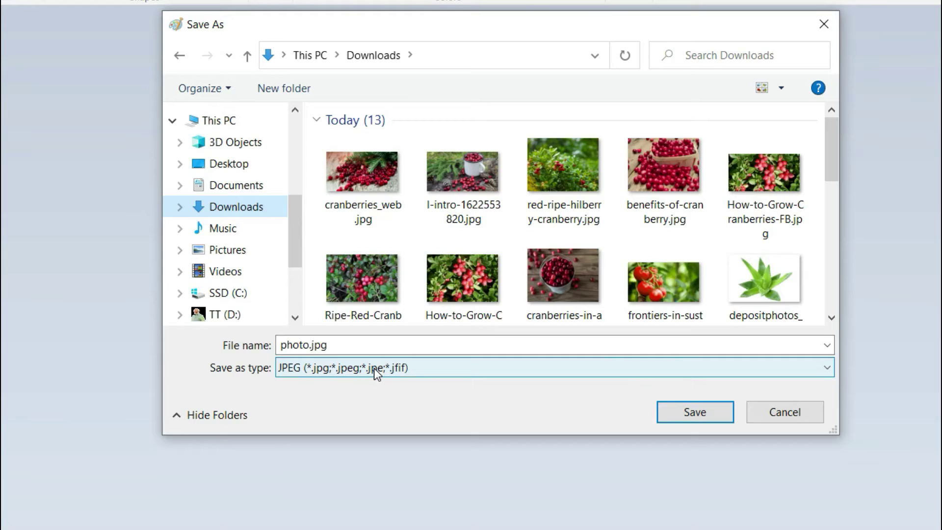
{"action": "left_click", "coordinate": [434, 333]}
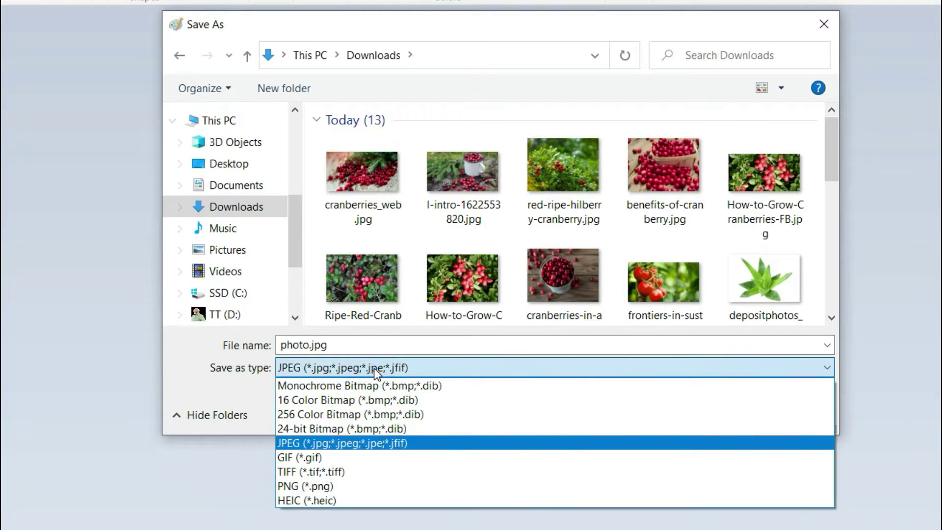
{"action": "left_click", "coordinate": [328, 429]}
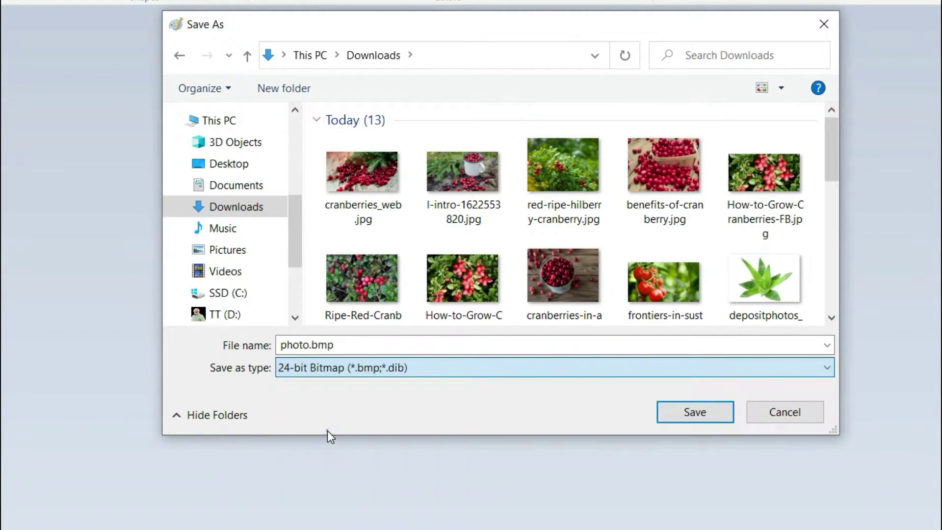
{"action": "double_click", "coordinate": [304, 345]}
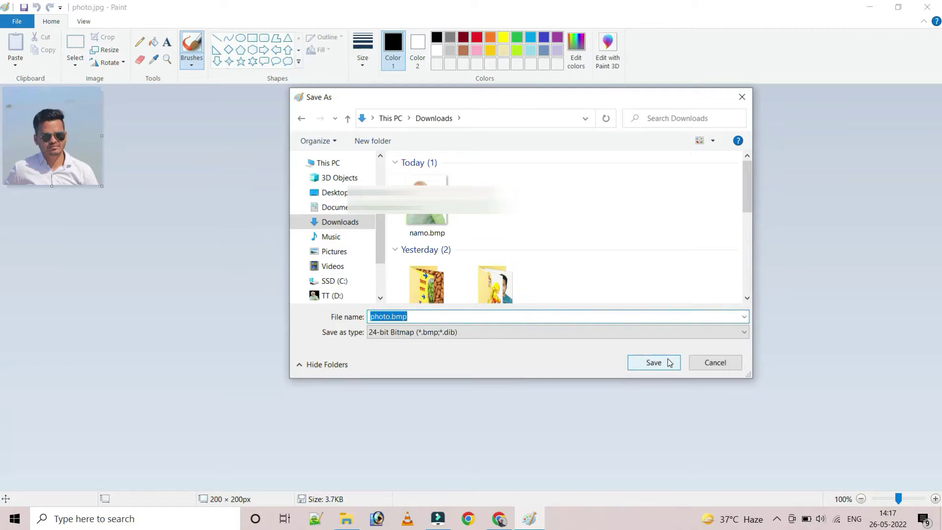
{"action": "left_click", "coordinate": [670, 363]}
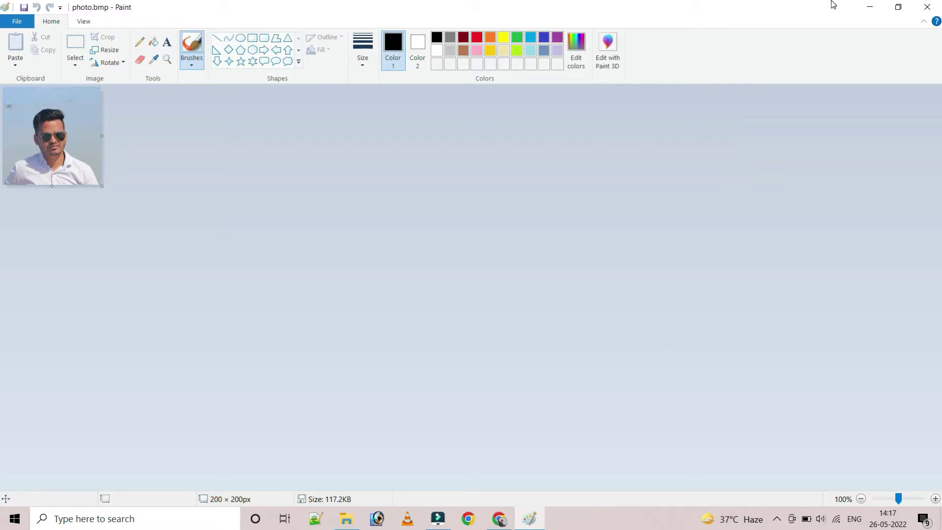
{"action": "left_click", "coordinate": [926, 7]}
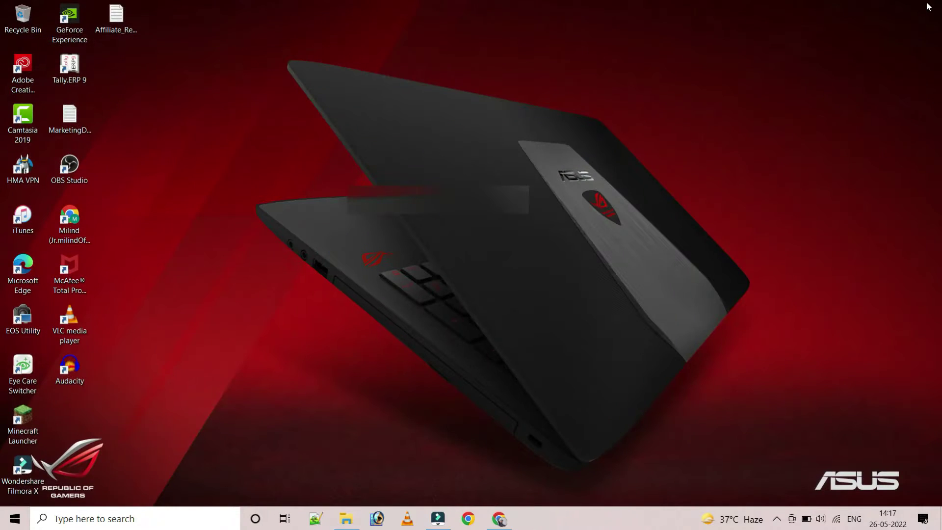
Find Notepad through the Windows search and launch it with an empty document.
{"action": "left_click", "coordinate": [110, 518]}
{"action": "type", "text": "note"}
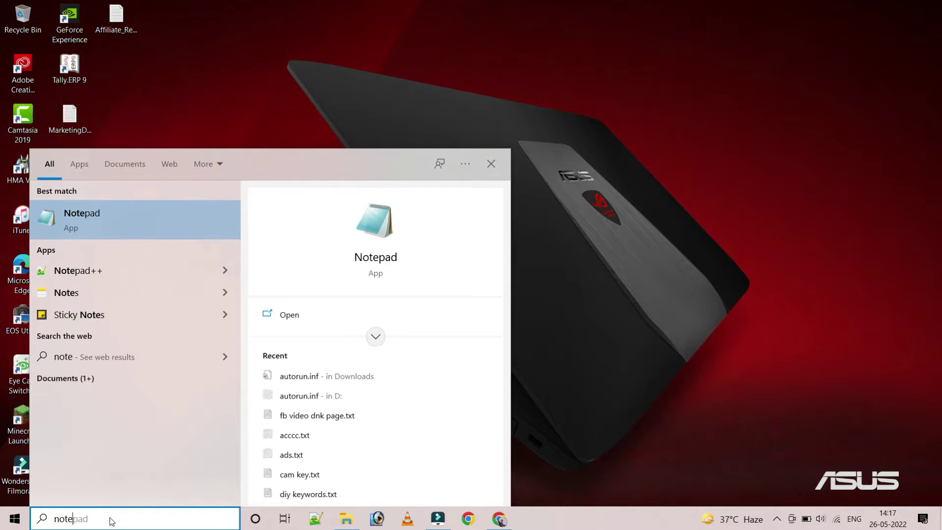
{"action": "left_click", "coordinate": [215, 220]}
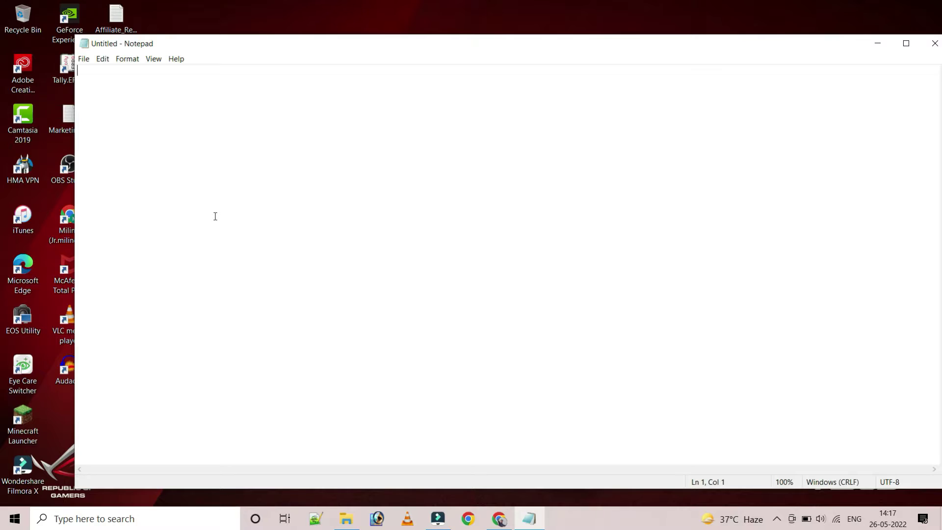
Write the lines "[autorun]" and "icon=photo.bmp" in the Notepad document, checking the bitmap's file name in the Downloads folder.
{"action": "type", "text": "["}
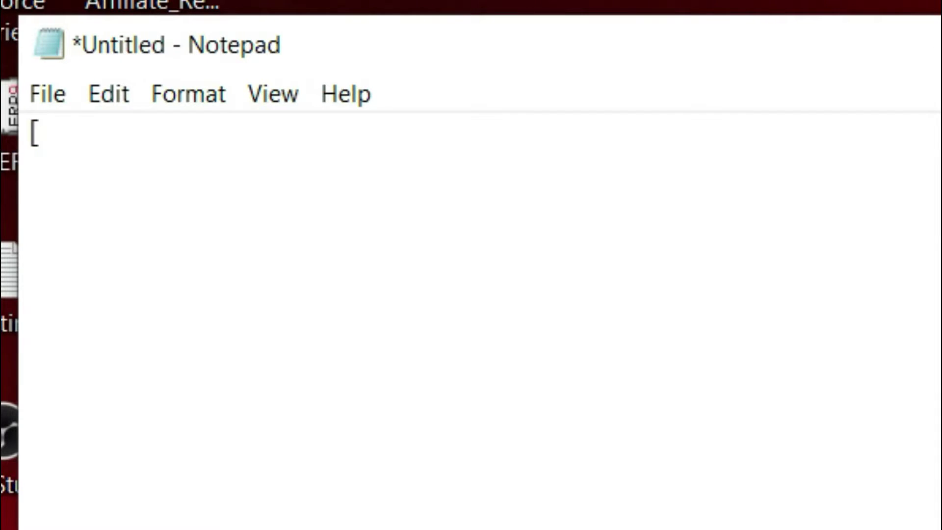
{"action": "type", "text": "]"}
{"action": "key", "text": "Left"}
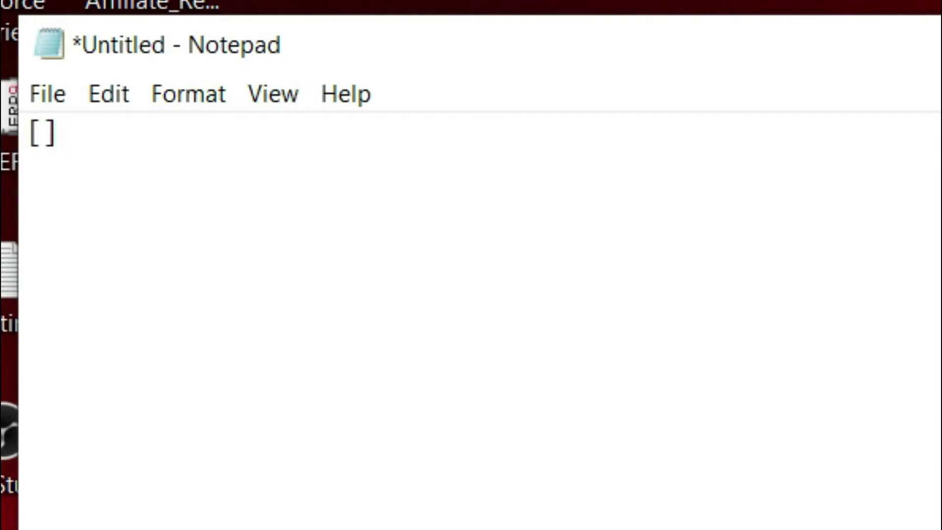
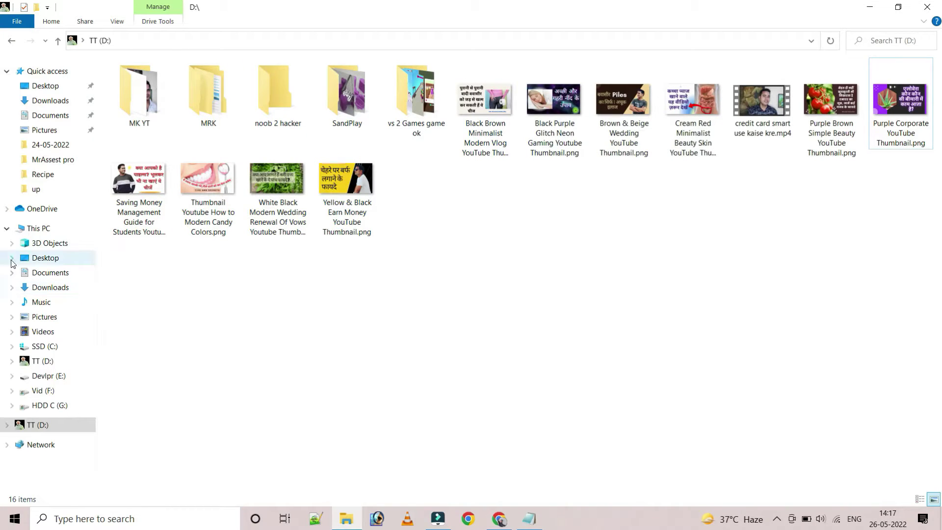
{"action": "left_click", "coordinate": [39, 289]}
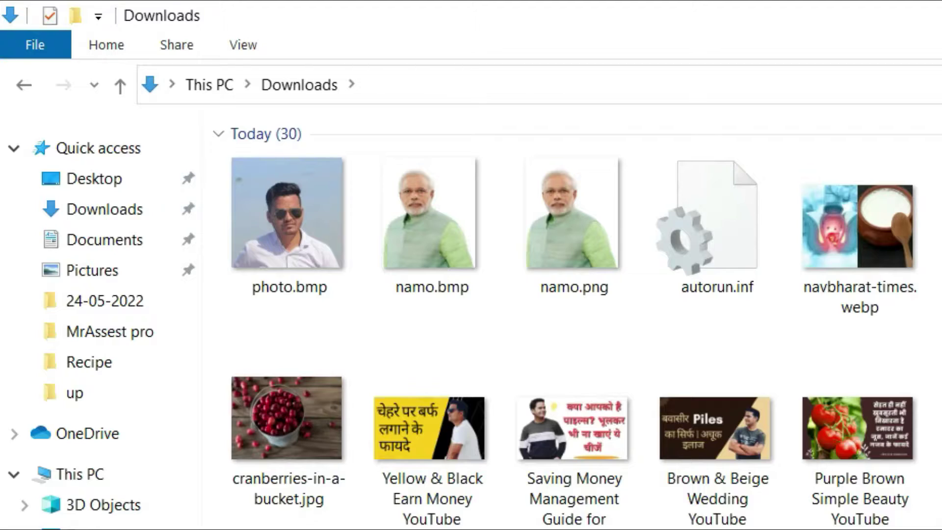
{"action": "left_click", "coordinate": [126, 108]}
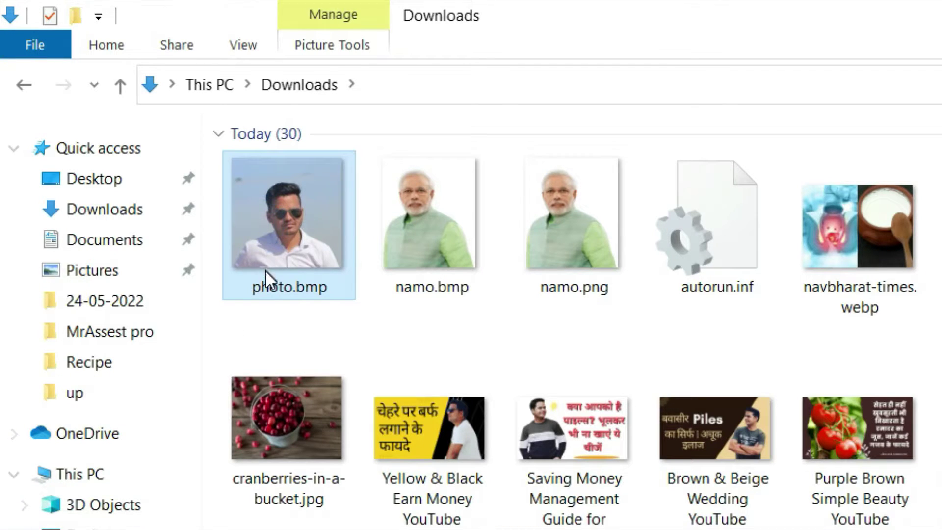
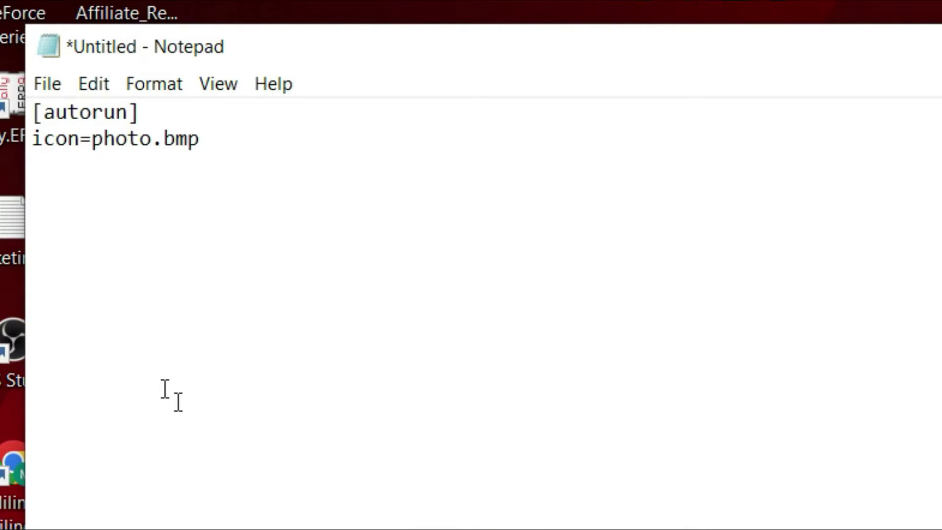
Save the Notepad document in the Downloads folder as autorun.inf.
{"action": "left_click", "coordinate": [43, 88]}
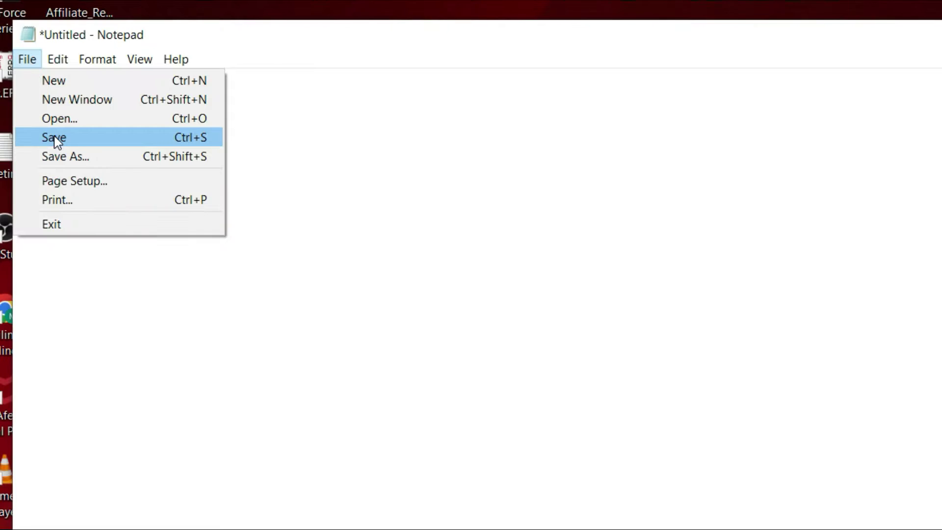
{"action": "left_click", "coordinate": [88, 202]}
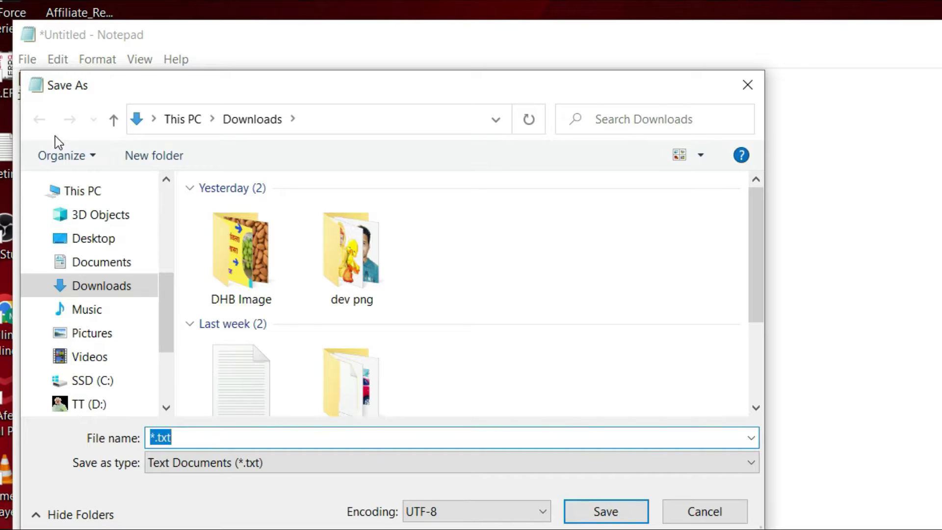
{"action": "left_click", "coordinate": [104, 284]}
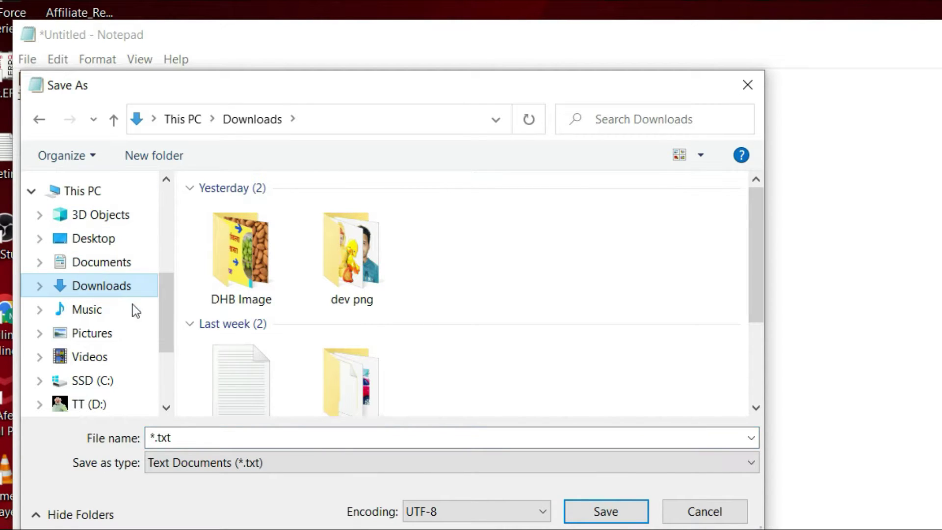
{"action": "left_click", "coordinate": [197, 436]}
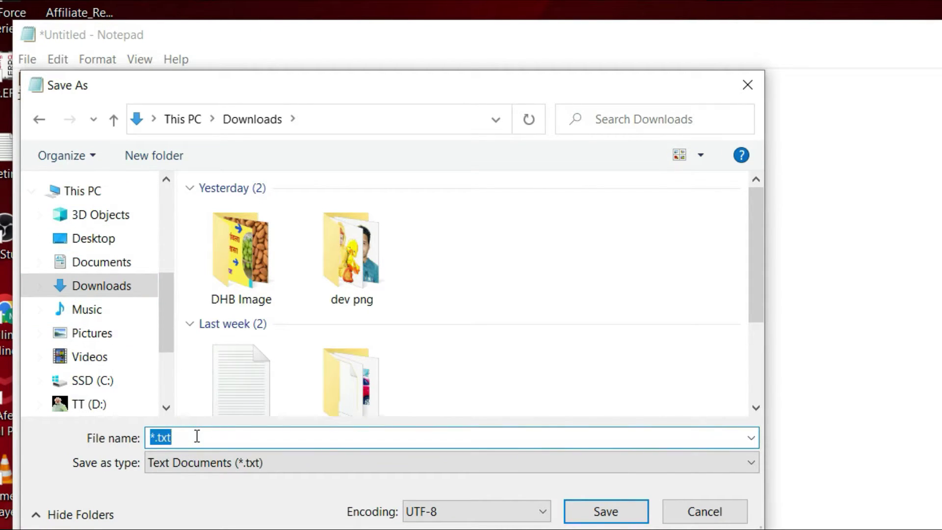
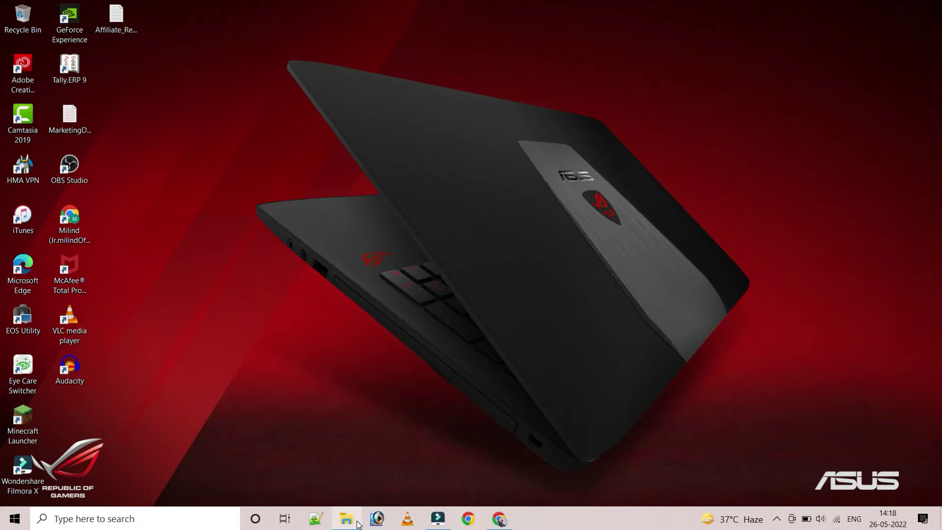
Copy both autorun.inf and photo.bmp from the Downloads folder.
{"action": "left_click", "coordinate": [358, 522]}
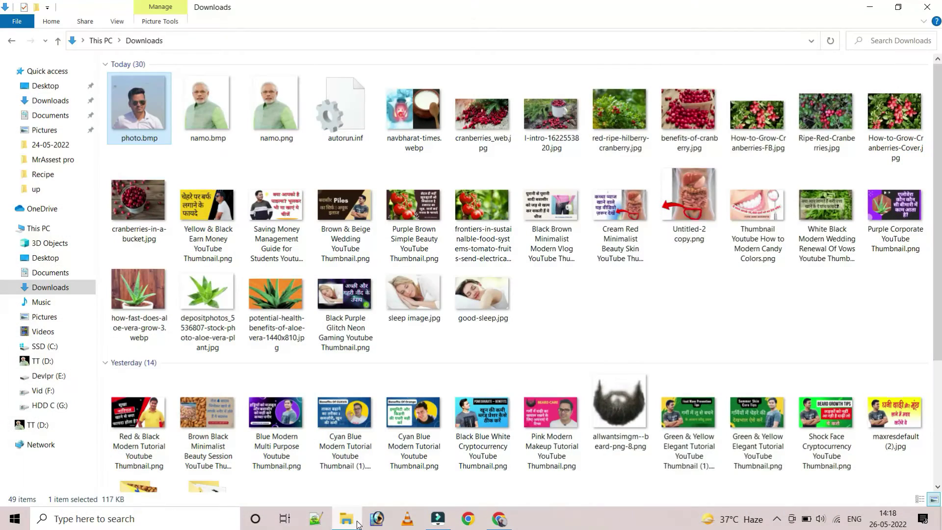
{"action": "left_click", "coordinate": [42, 288]}
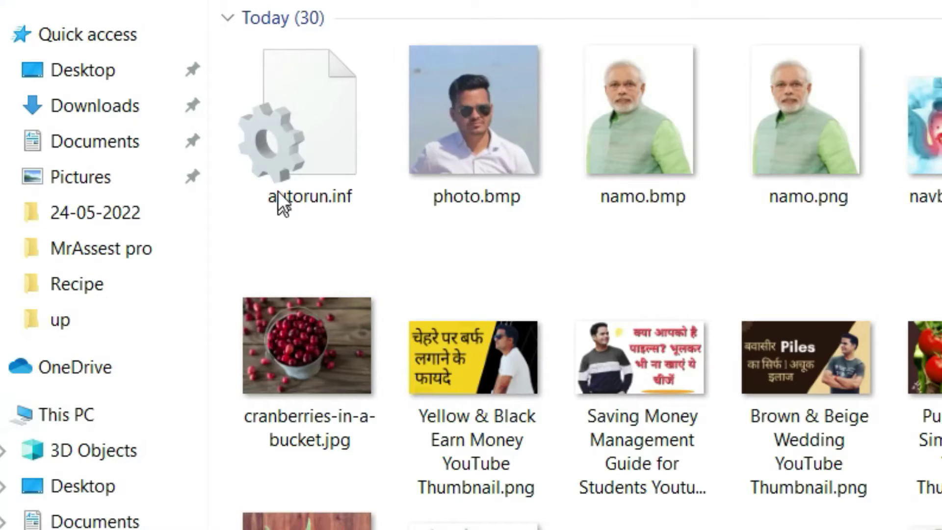
{"action": "left_click", "coordinate": [308, 136]}
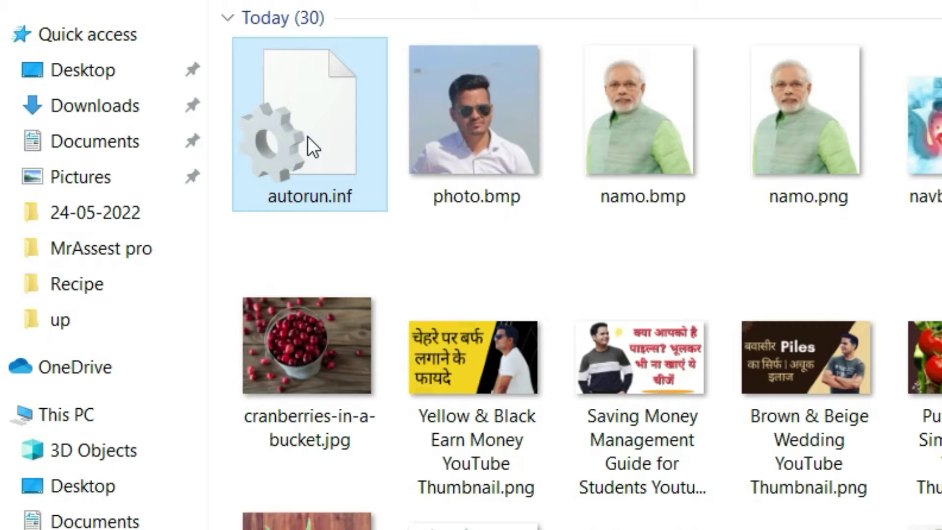
{"action": "left_click_drag", "start_coordinate": [308, 137], "coordinate": [349, 159]}
{"action": "left_click", "coordinate": [448, 151], "text": "ctrl"}
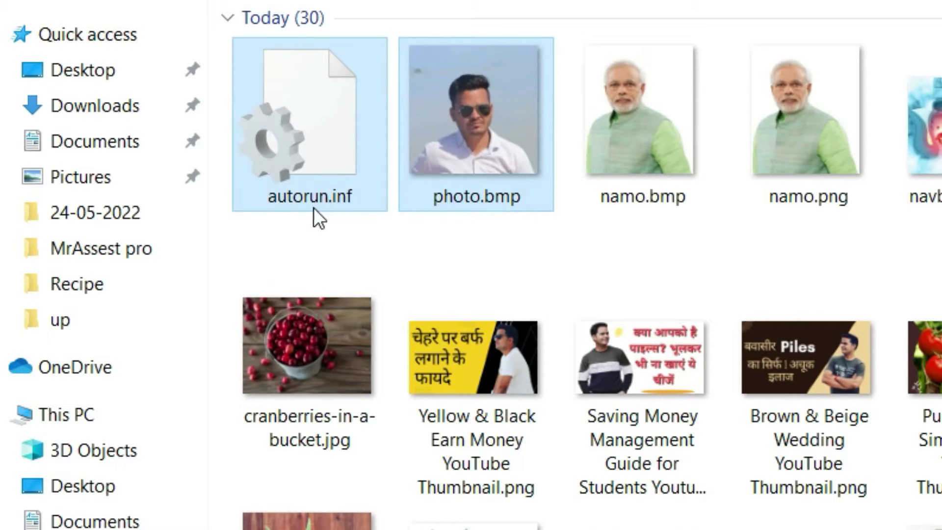
{"action": "mouse_move", "coordinate": [311, 207]}
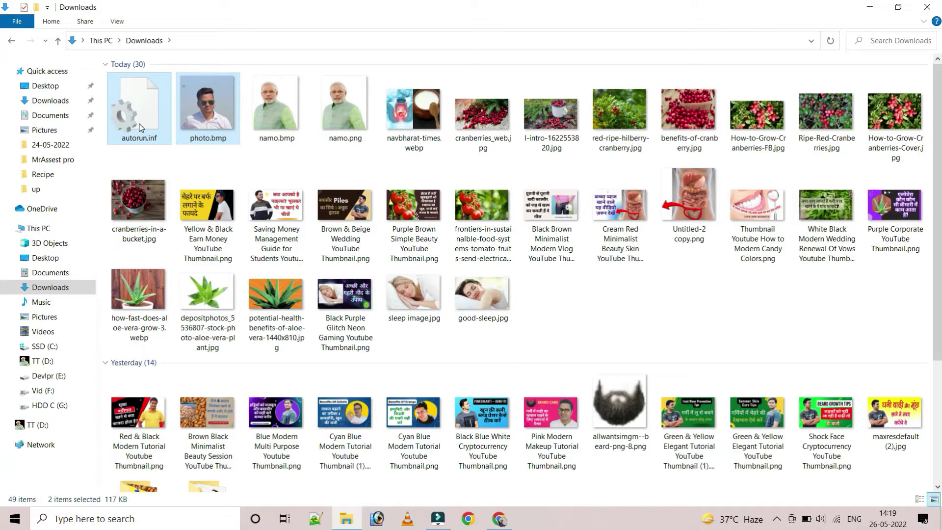
{"action": "right_click", "coordinate": [141, 129]}
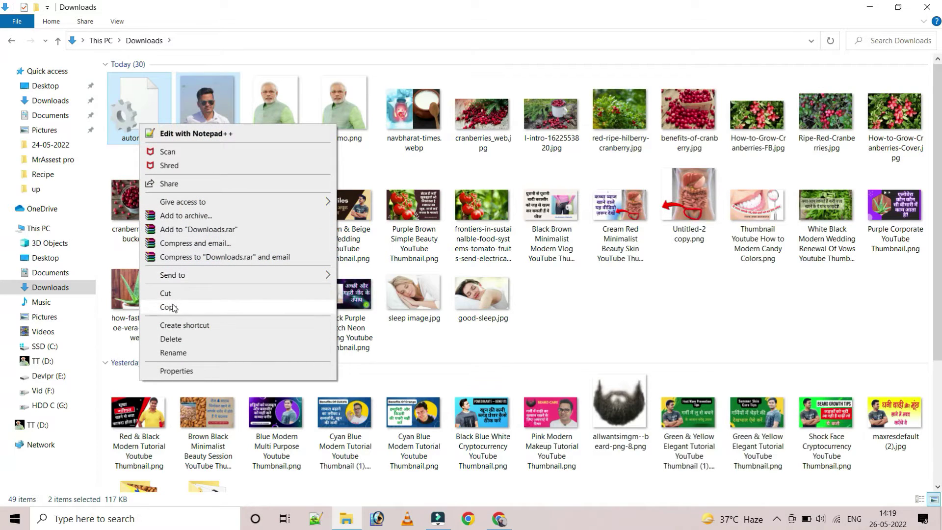
{"action": "left_click", "coordinate": [172, 307]}
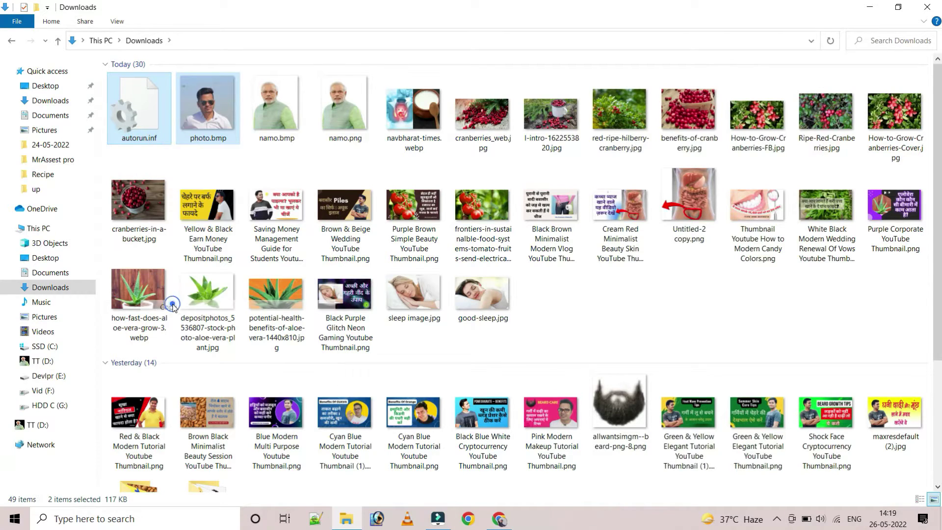
Paste the copied autorun.inf and photo.bmp into the root of the TT (D:) drive.
{"action": "left_click", "coordinate": [38, 232]}
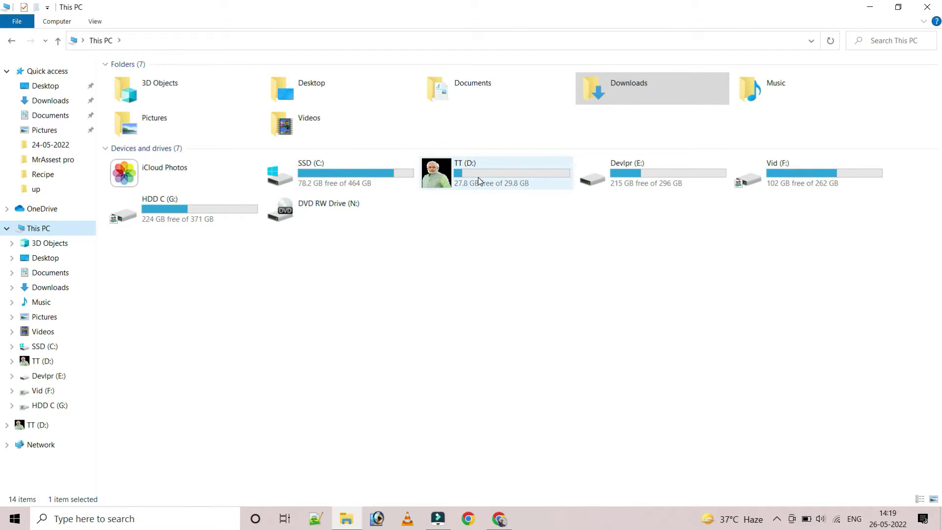
{"action": "double_click", "coordinate": [477, 178]}
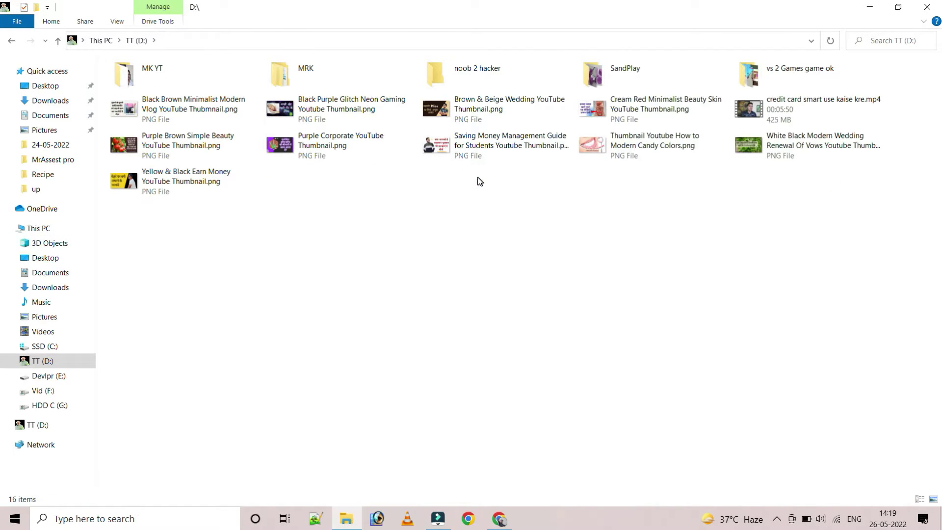
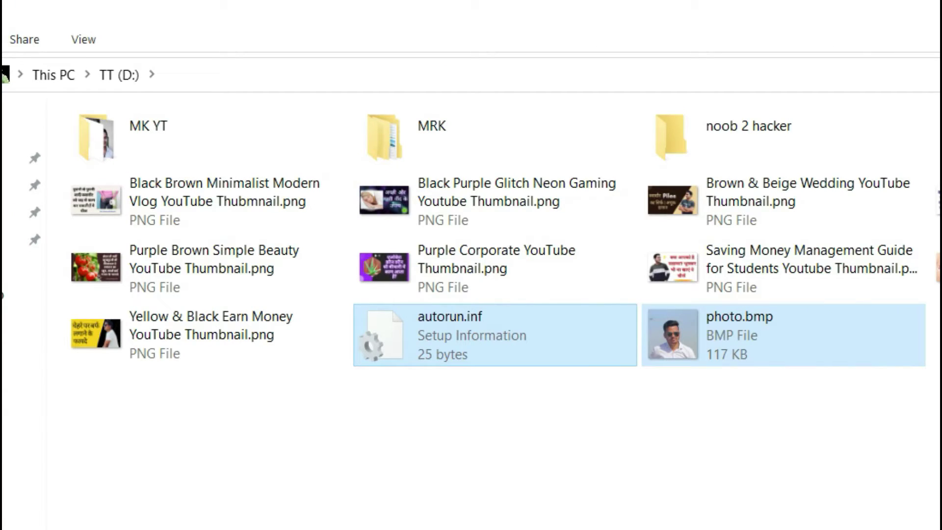
{"action": "left_click", "coordinate": [613, 456]}
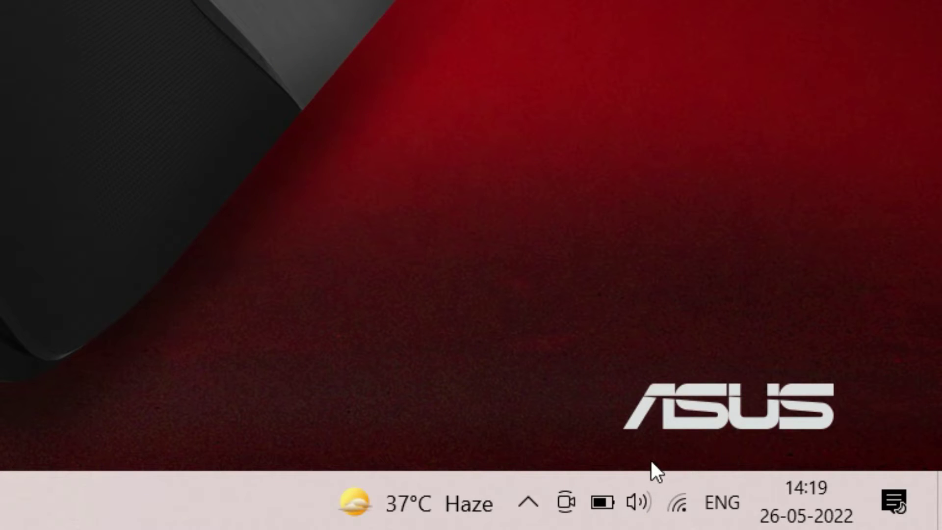
Eject the TT (D:) USB storage from the hidden system tray icons.
{"action": "left_click", "coordinate": [543, 493]}
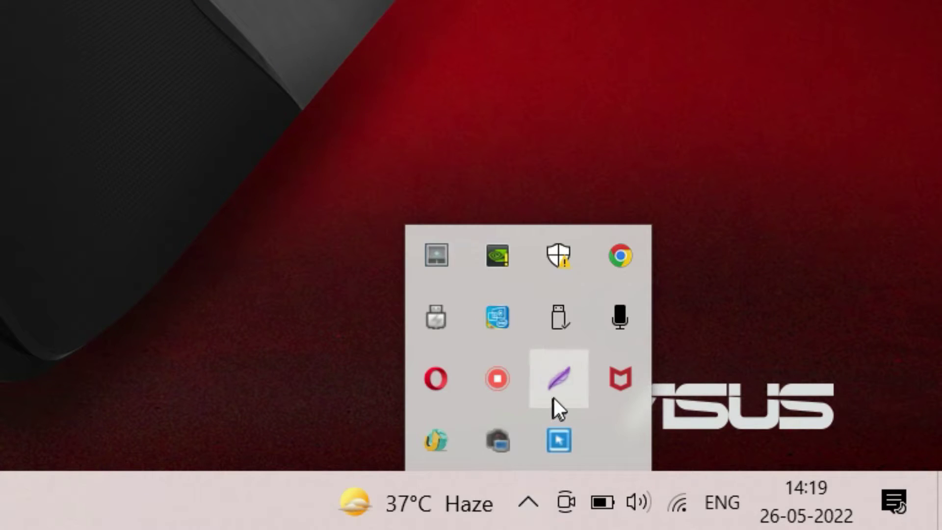
{"action": "left_click", "coordinate": [563, 326]}
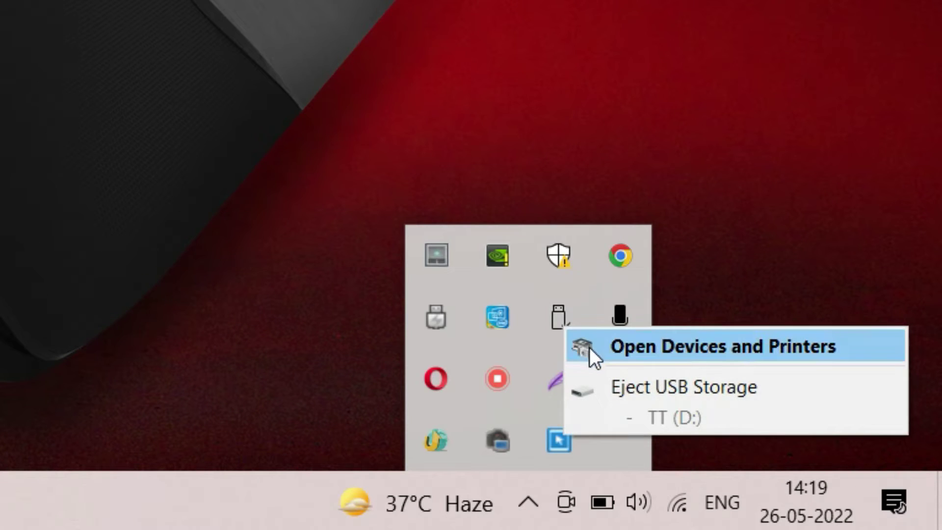
{"action": "left_click", "coordinate": [623, 385]}
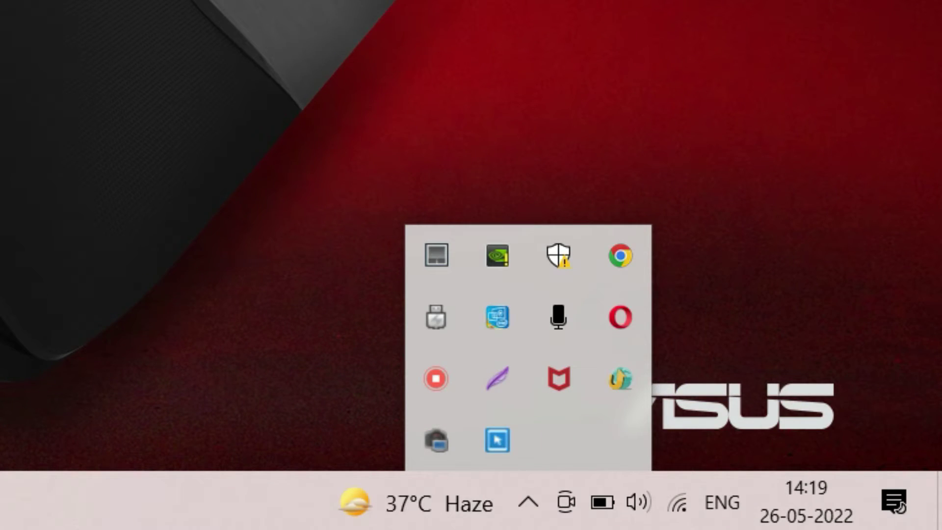
{"action": "key", "text": "Escape"}
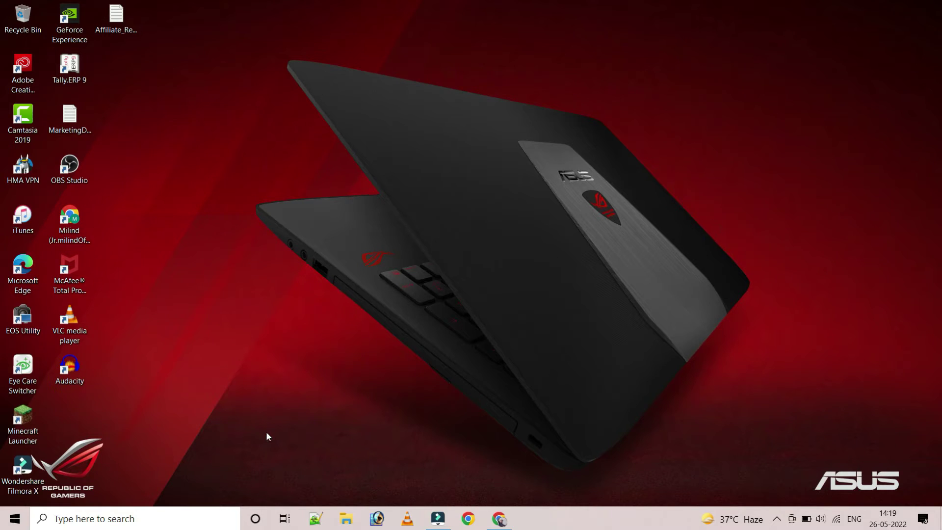
With the USB drive reconnected, check the TT (D:) drive's icon in This PC and dismiss the AutoPlay notifications.
{"action": "left_click", "coordinate": [346, 518]}
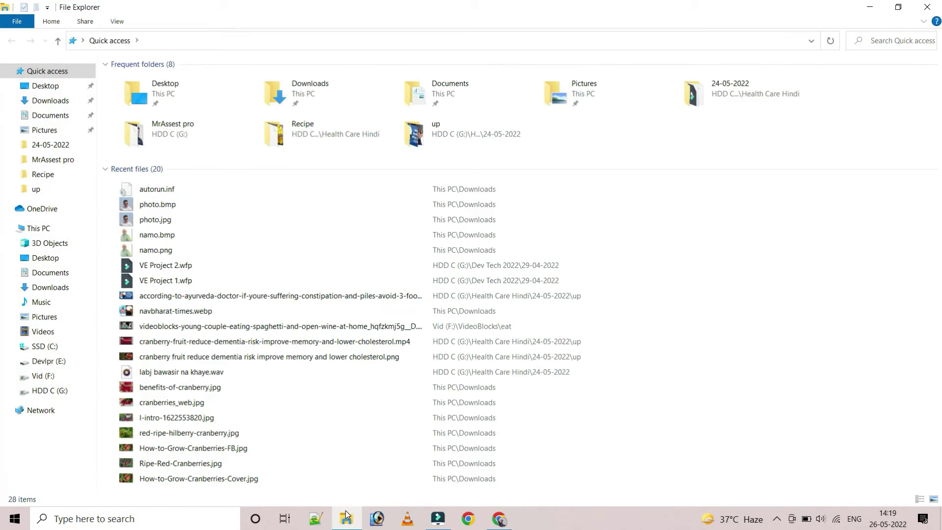
{"action": "left_click", "coordinate": [40, 234]}
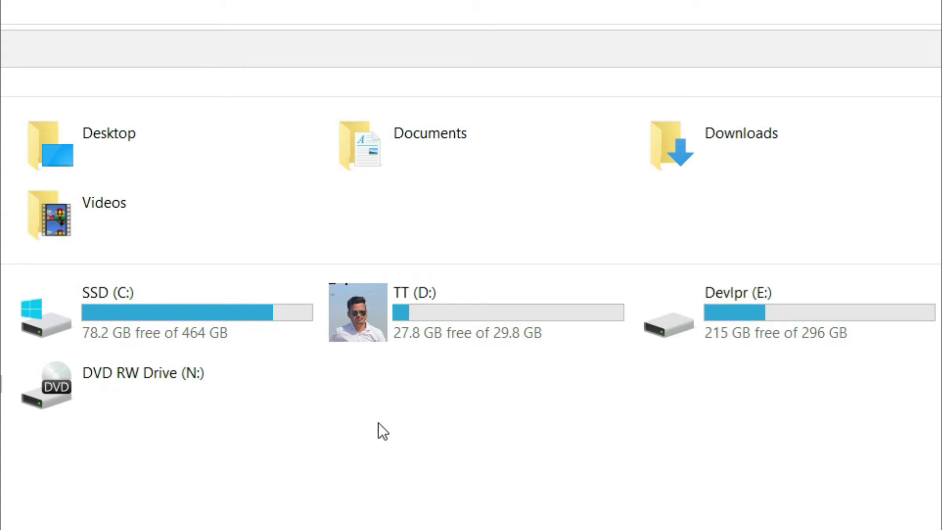
{"action": "left_click", "coordinate": [363, 313]}
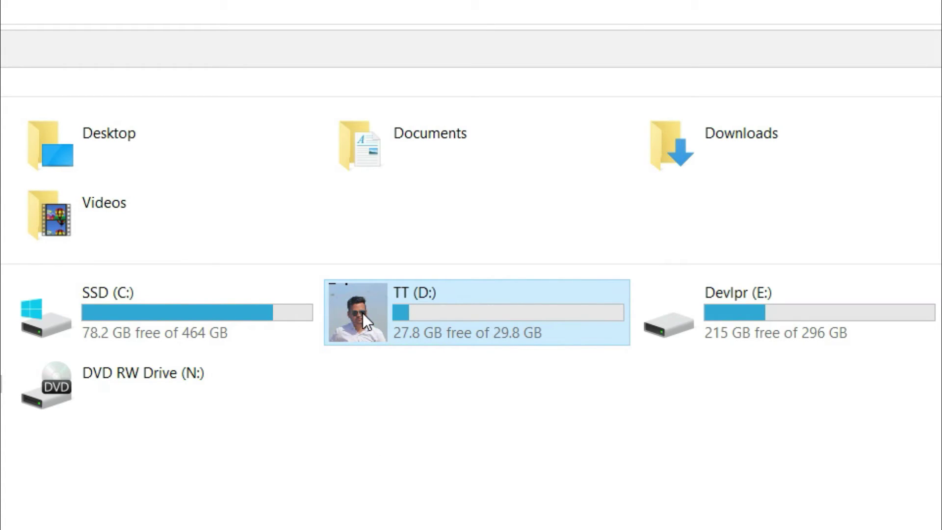
{"action": "double_click", "coordinate": [457, 328]}
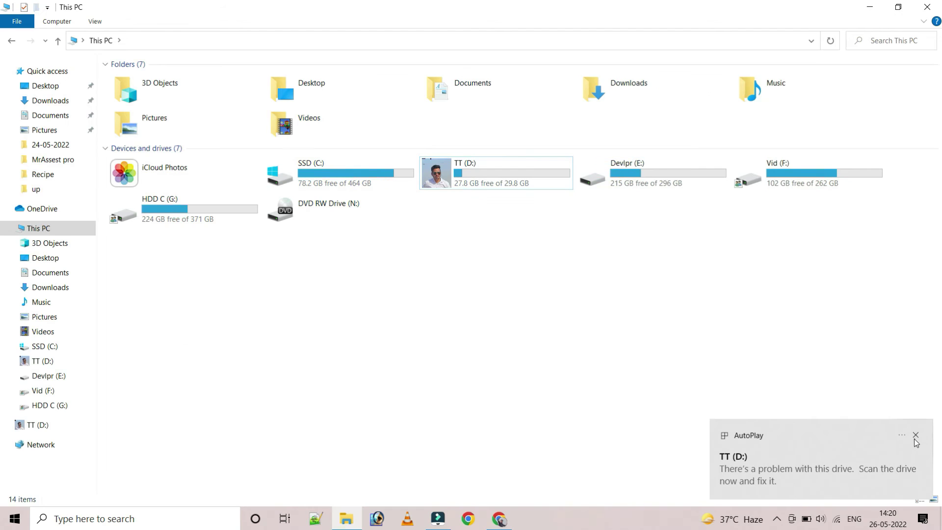
{"action": "left_click", "coordinate": [915, 436]}
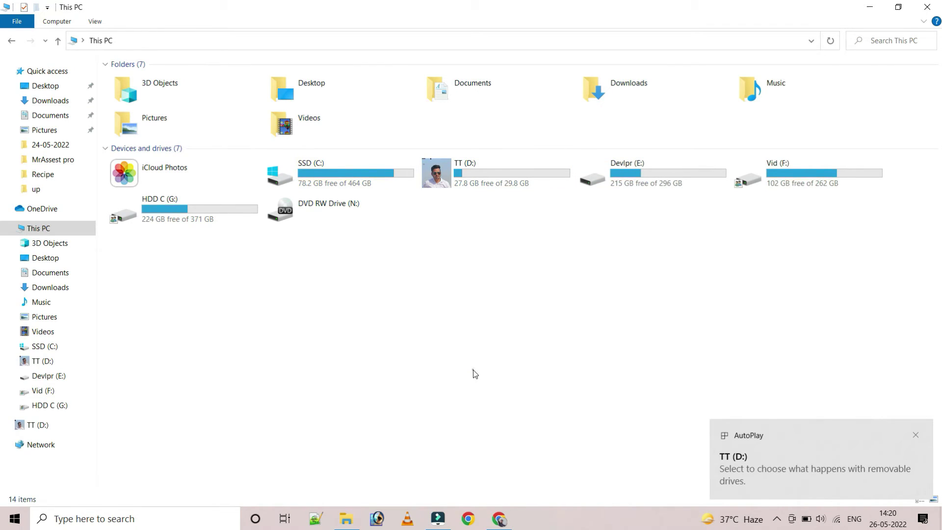
{"action": "left_click", "coordinate": [915, 435]}
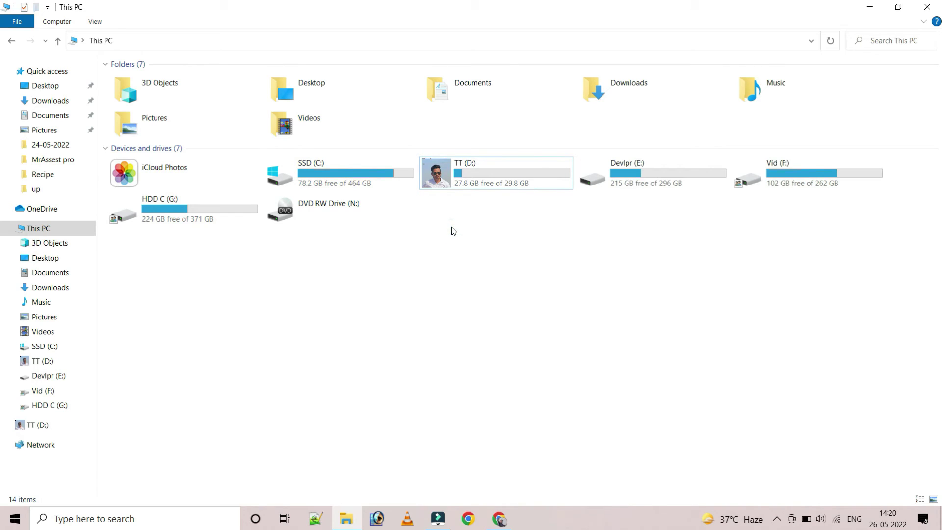
Switch This PC to extra large icons, inspect the TT (D:) drive's icon, and close File Explorer.
{"action": "left_click", "coordinate": [92, 22]}
{"action": "left_click", "coordinate": [119, 38]}
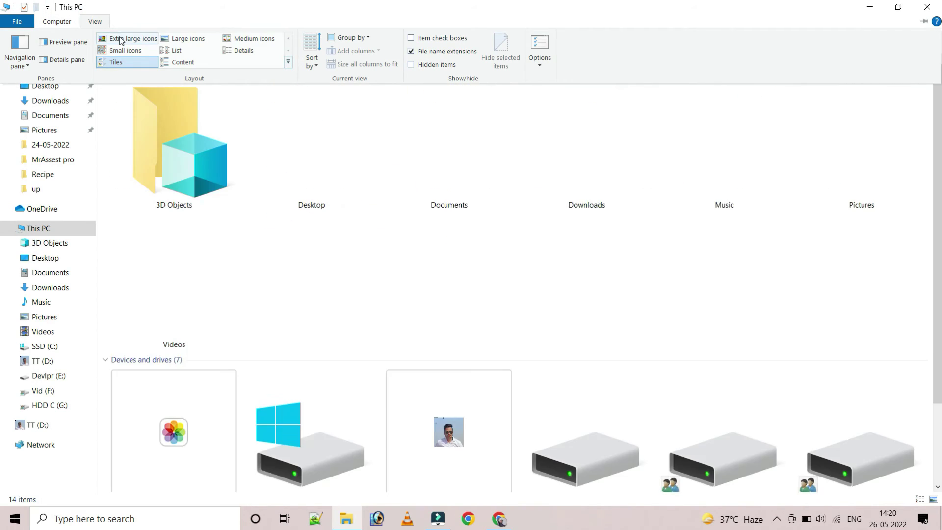
{"action": "left_click", "coordinate": [96, 23]}
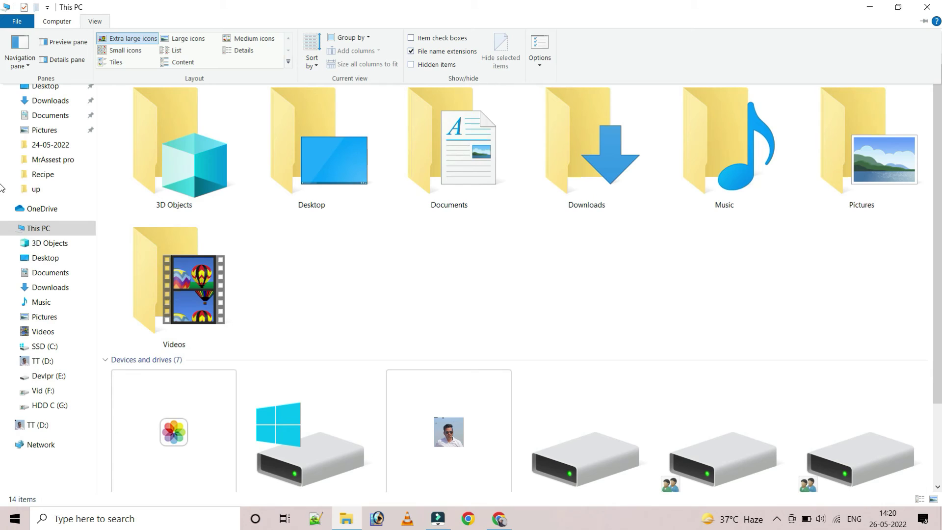
{"action": "left_click", "coordinate": [941, 186]}
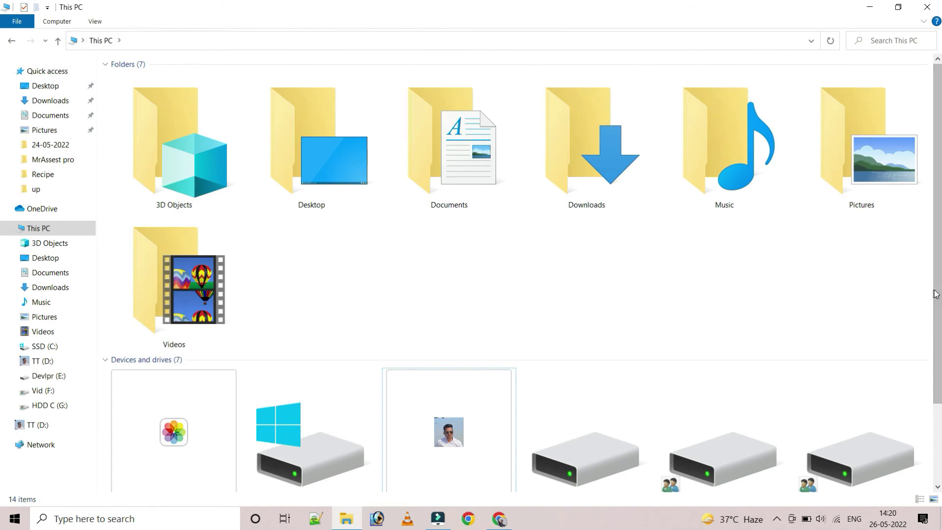
{"action": "scroll", "coordinate": [935, 294], "scroll_direction": "down", "scroll_amount": 1}
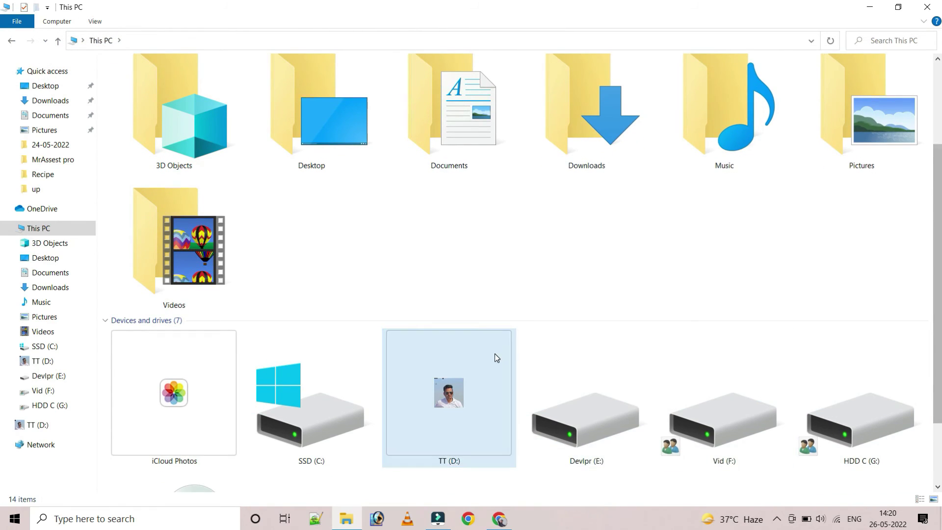
{"action": "left_click", "coordinate": [458, 394]}
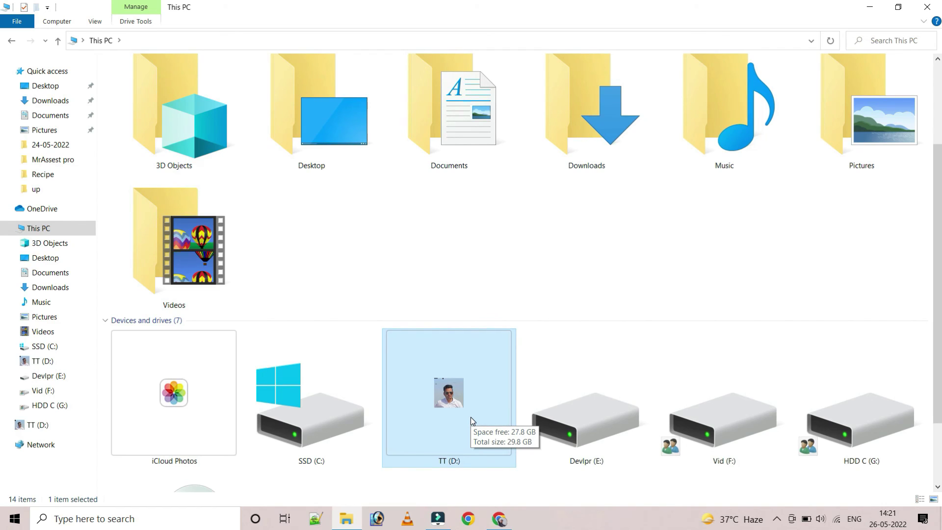
{"action": "left_click", "coordinate": [928, 6]}
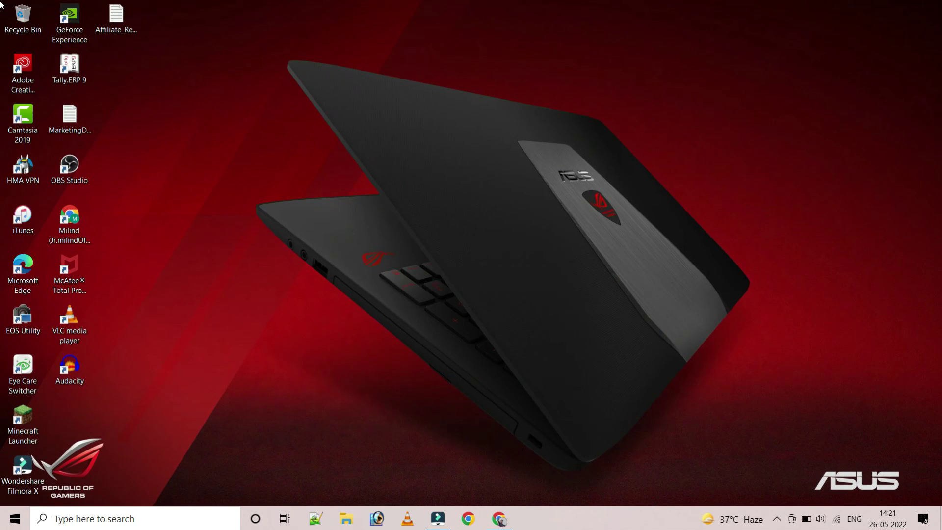